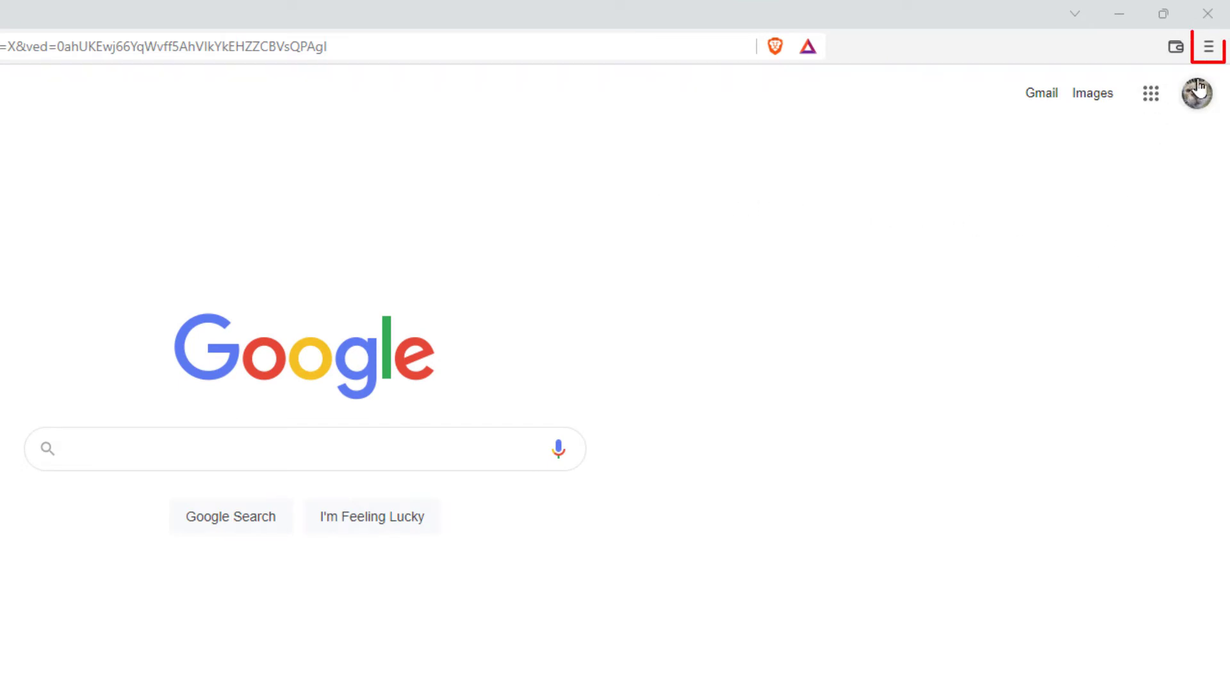
Turn on Show bookmarks from the Brave menu's Bookmarks section so the bar appears.
left_click(1209, 48)
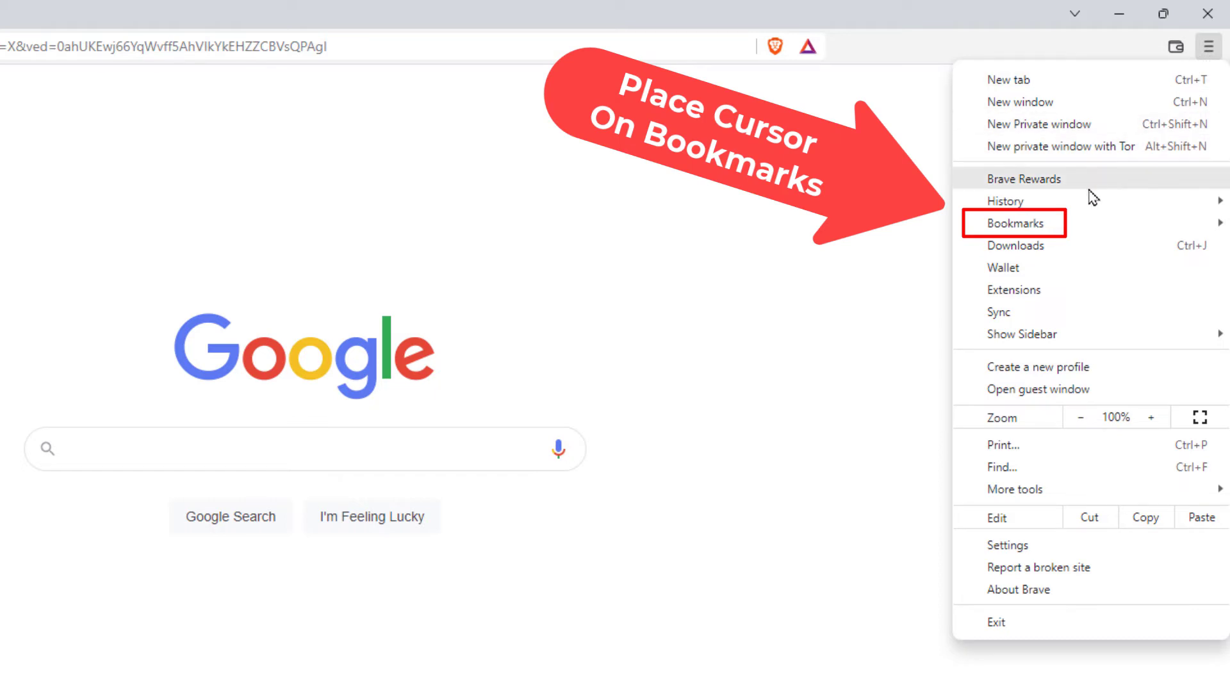
mouse_move(1015, 224)
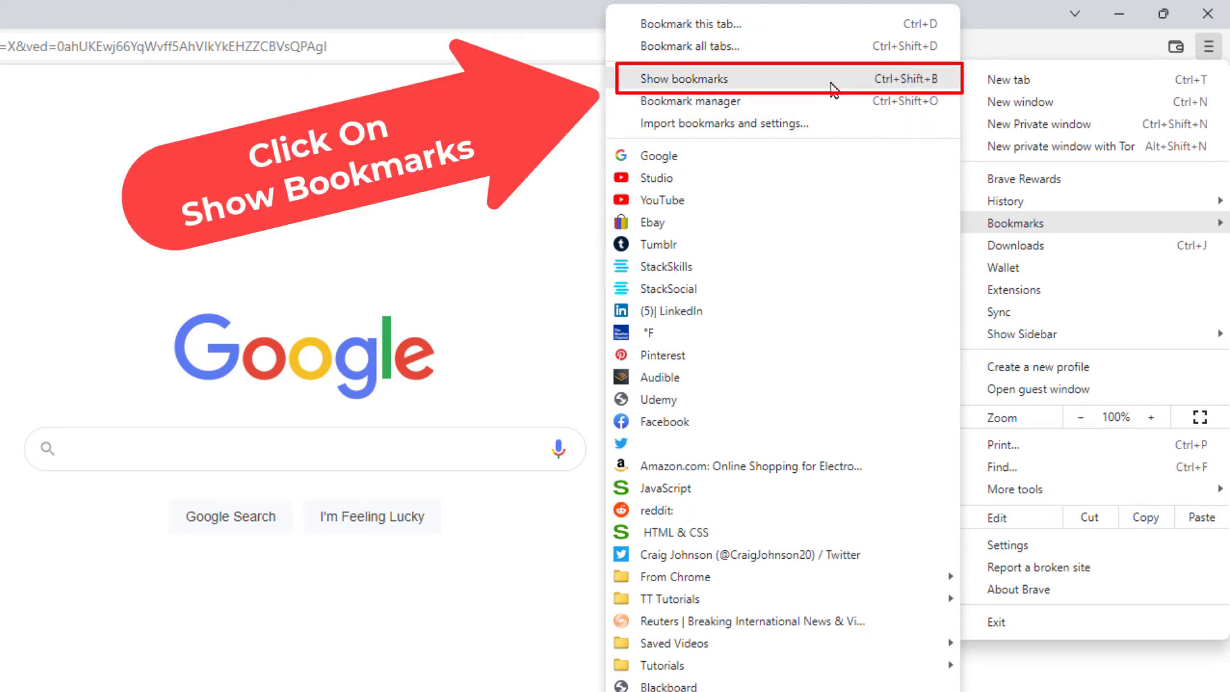
left_click(766, 84)
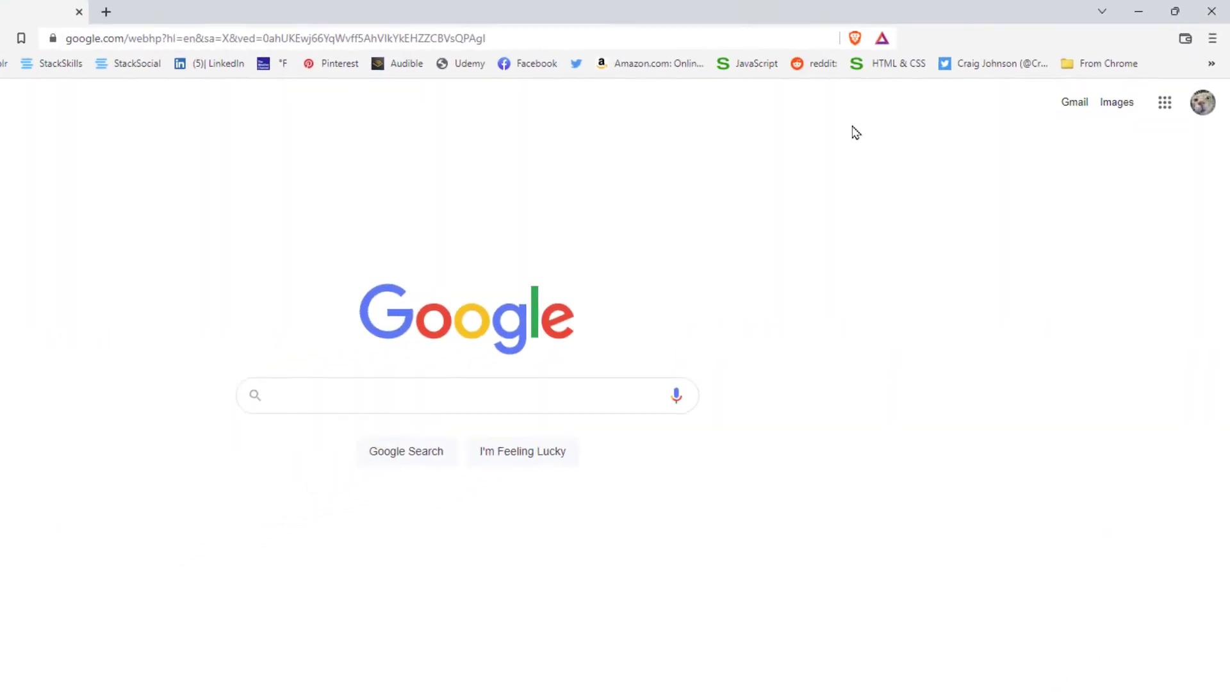